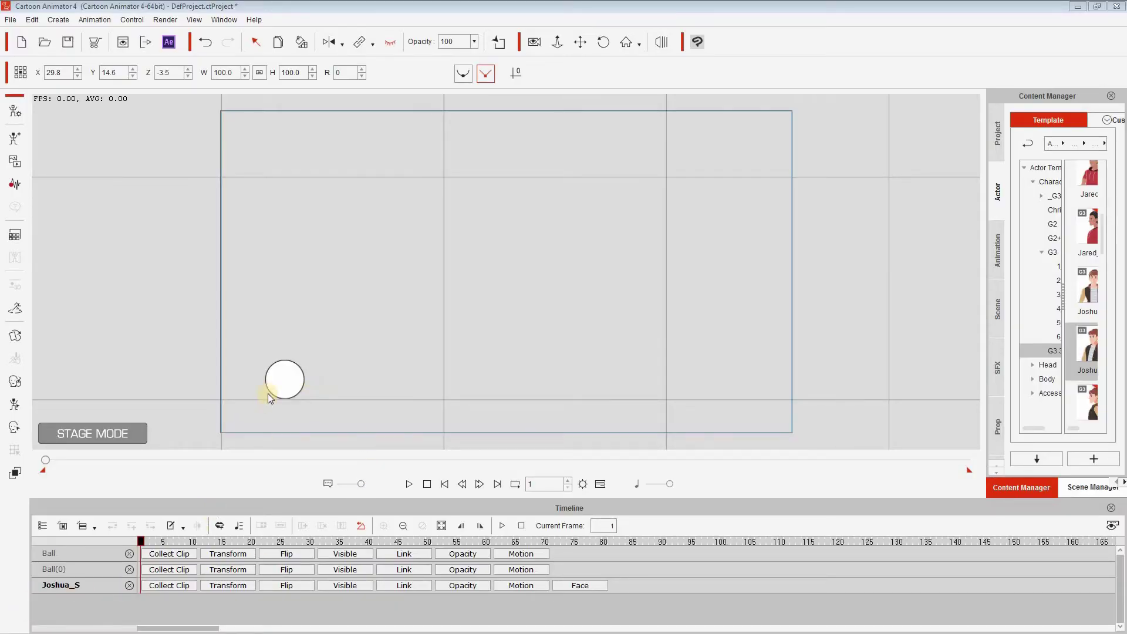
- Select Ball and preview its motion along the pointed path
left_click(288, 379)
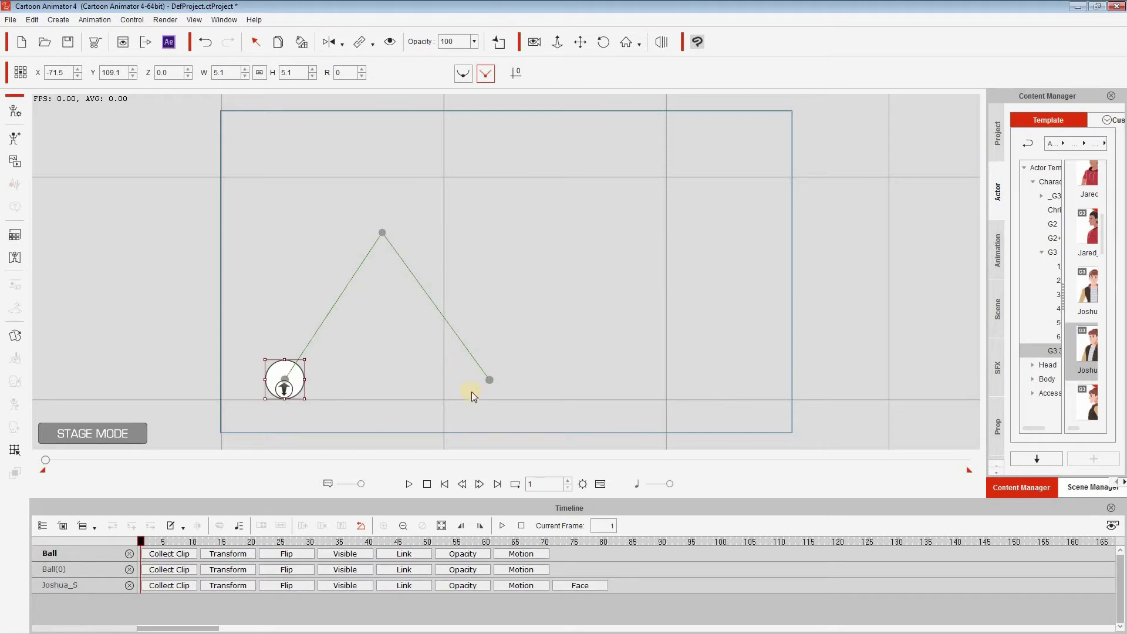
left_click(409, 484)
left_click(427, 483)
- Hide Ball and select Ball(0) to show its smooth curved arc
left_click(390, 41)
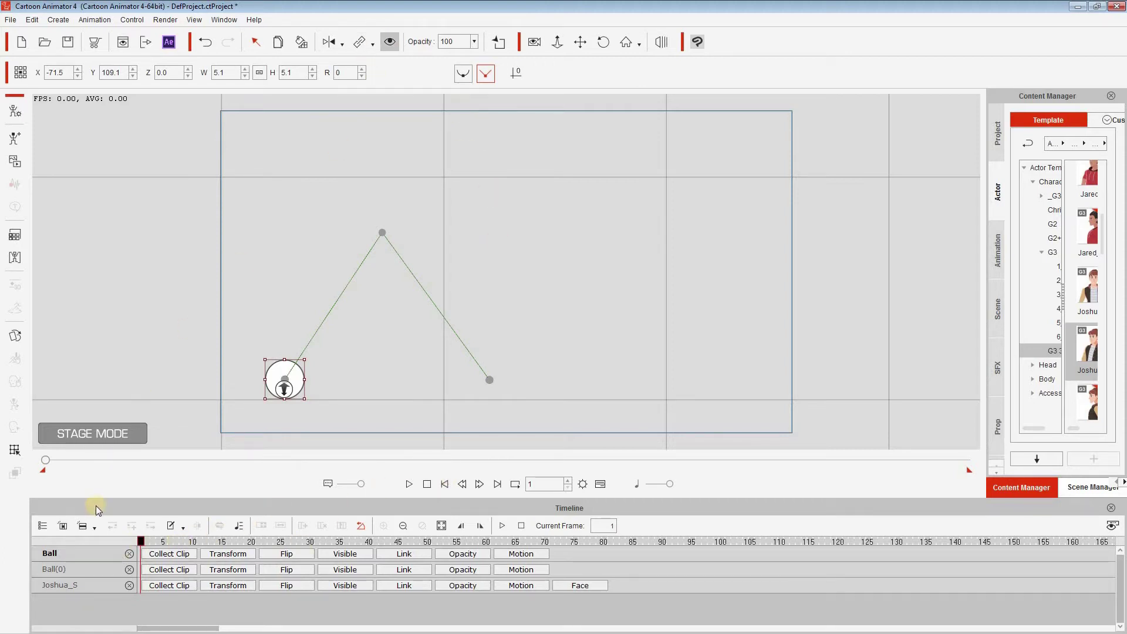
left_click(73, 568)
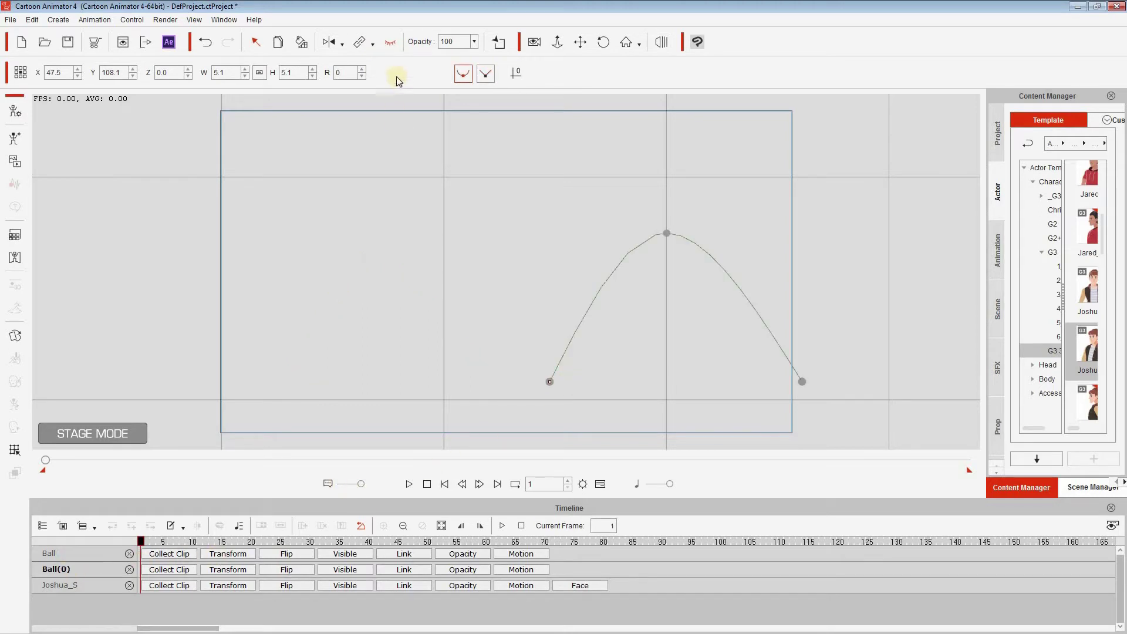
left_click(565, 394)
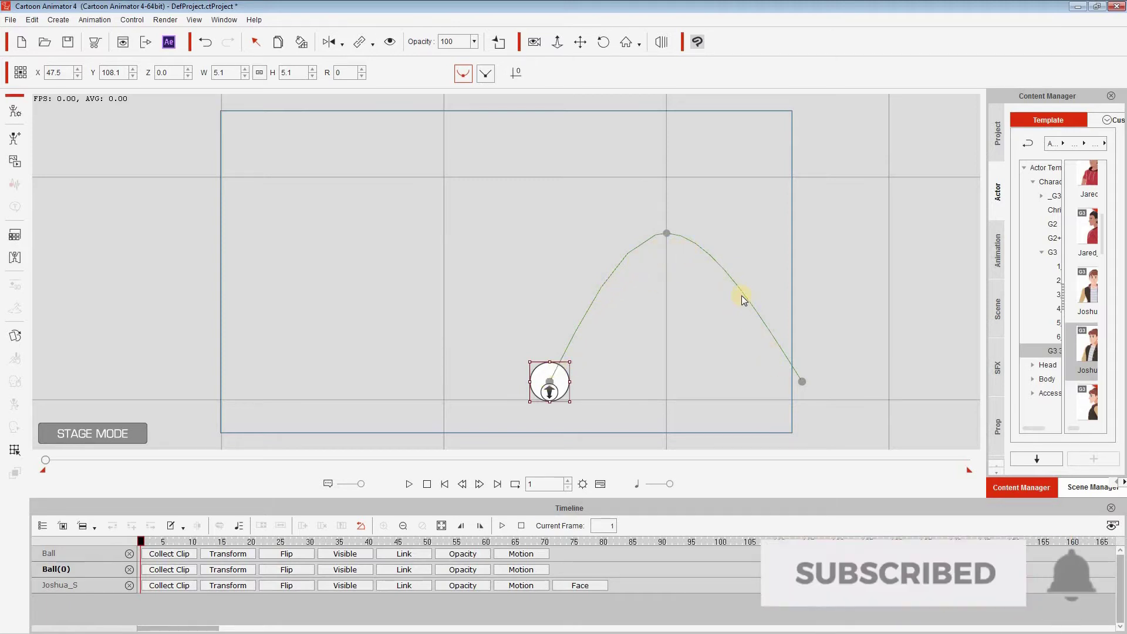
left_click(409, 483)
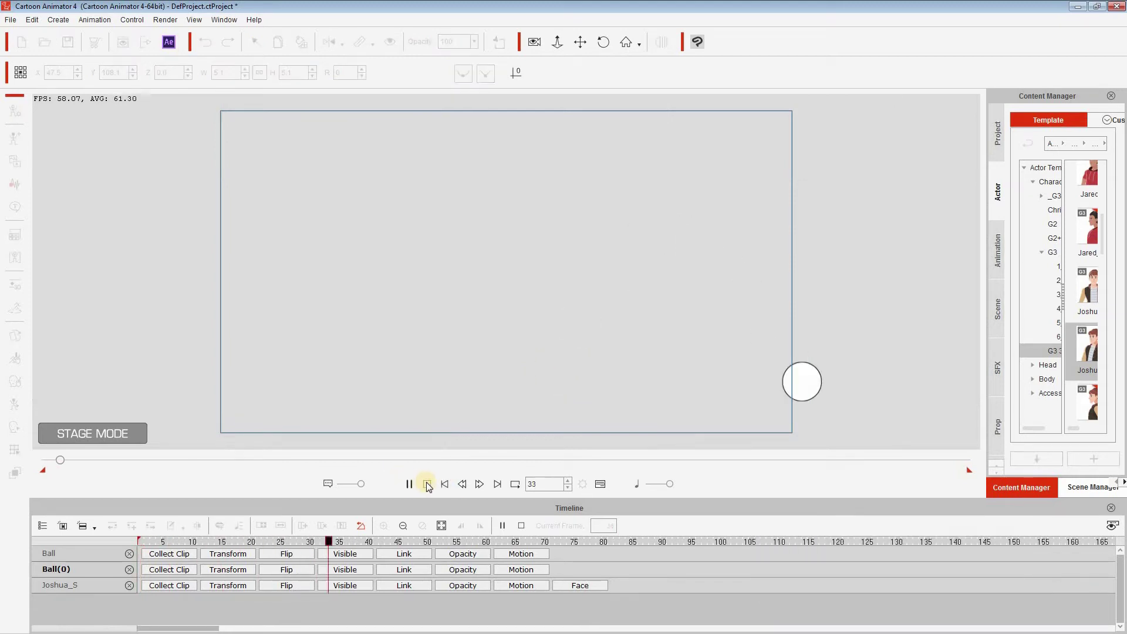
left_click(426, 483)
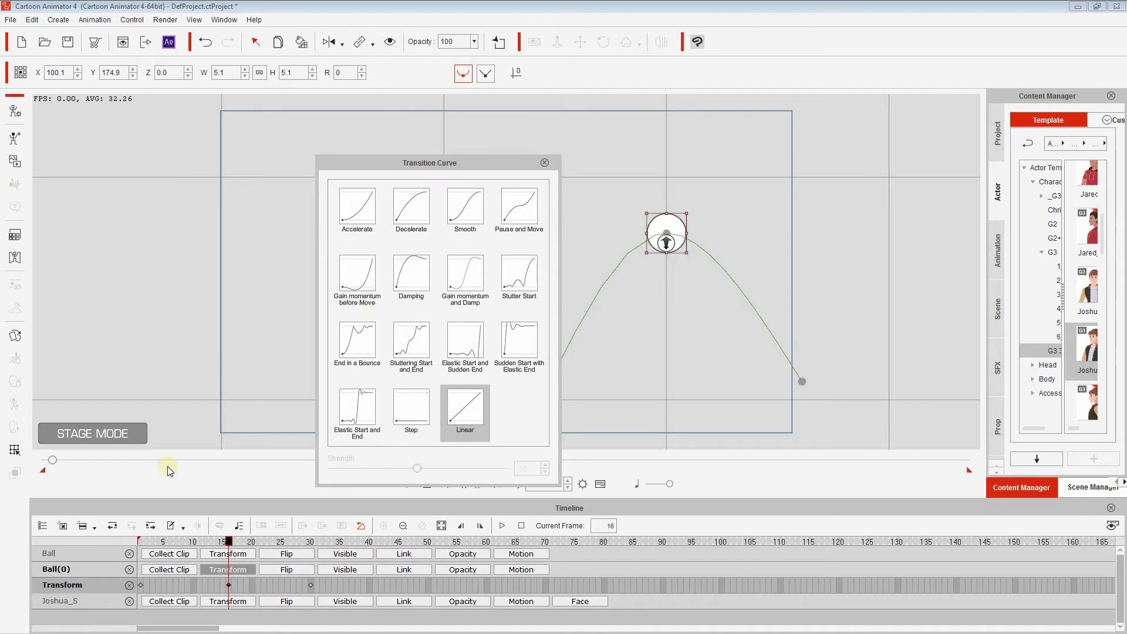
key("Escape")
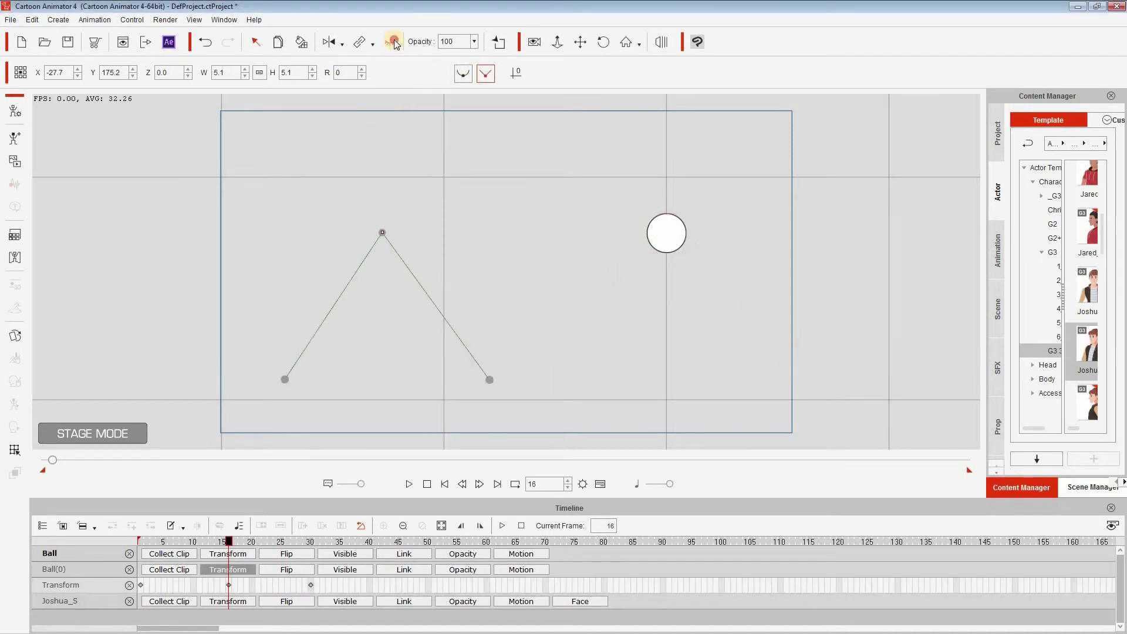
left_click(444, 484)
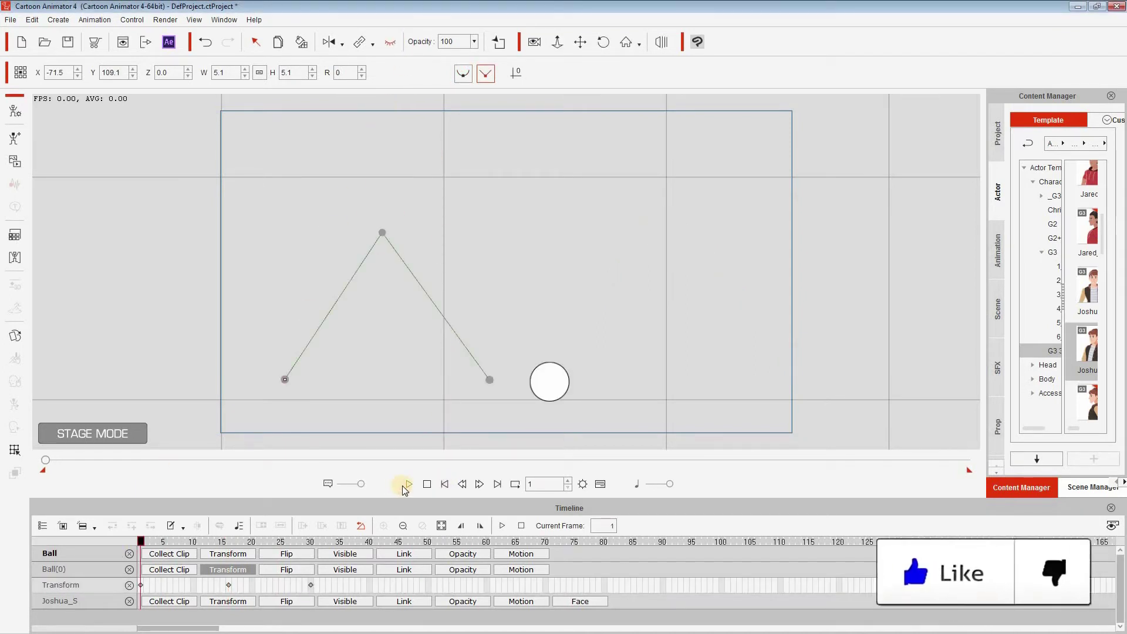
left_click(363, 428)
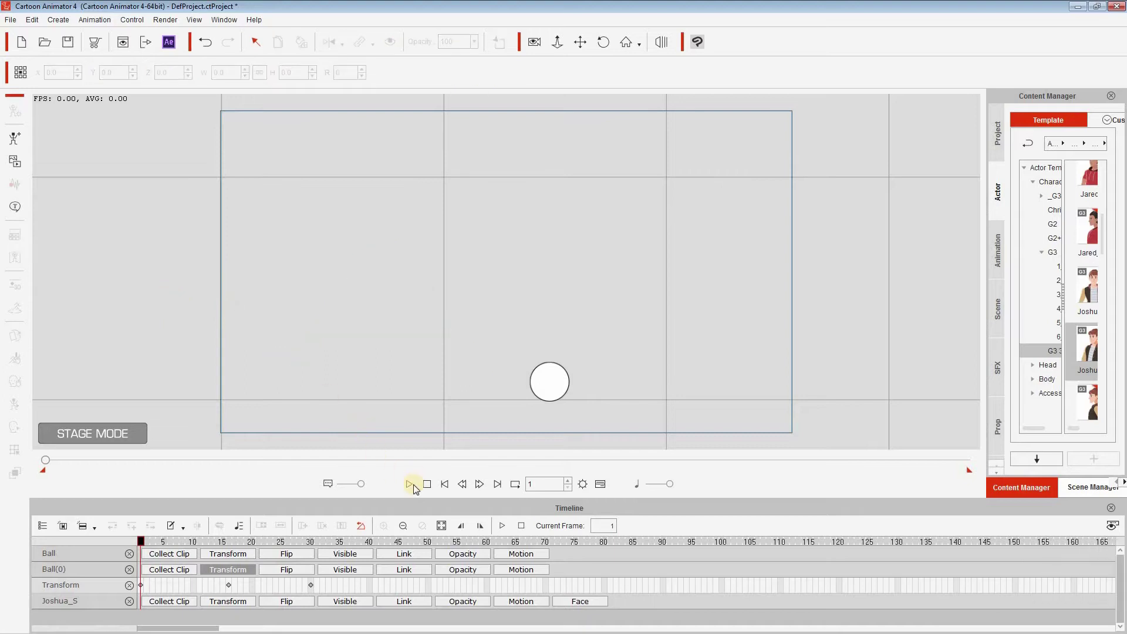
left_click(409, 484)
- Add a Visible track for Ball at frame 1, hide Ball(0), and select Joshua_S
left_click(299, 554)
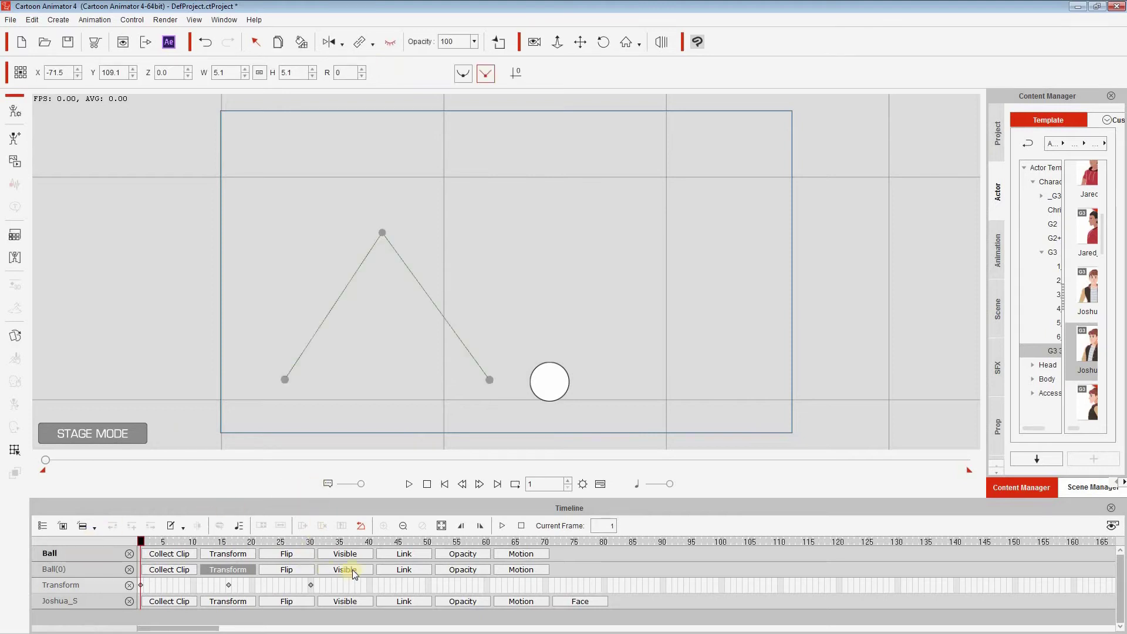
left_click(345, 553)
left_click(140, 569)
left_click(444, 483)
left_click(409, 484)
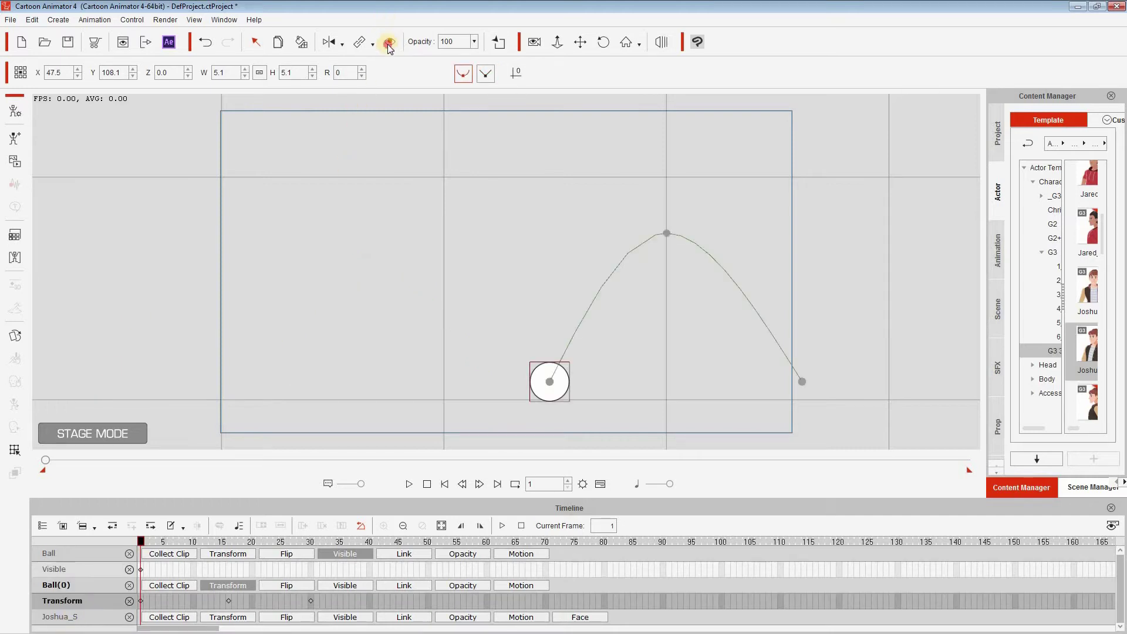
left_click(389, 42)
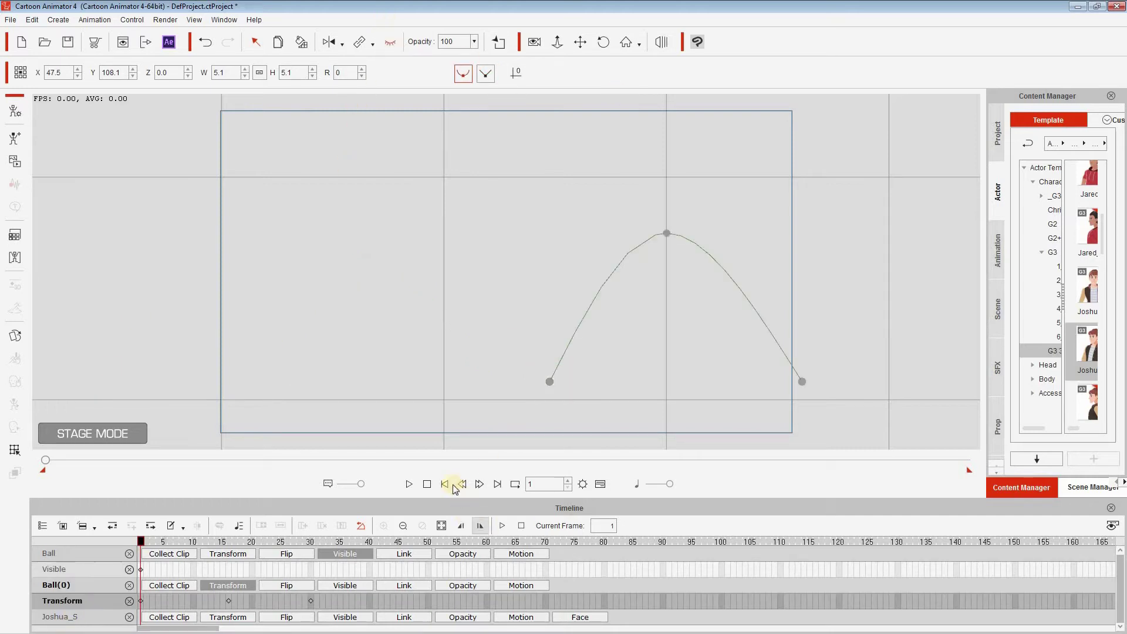
left_click(74, 617)
- Unhide Joshua_S at the first frame with Ctrl+H and preview his animation
key("Home")
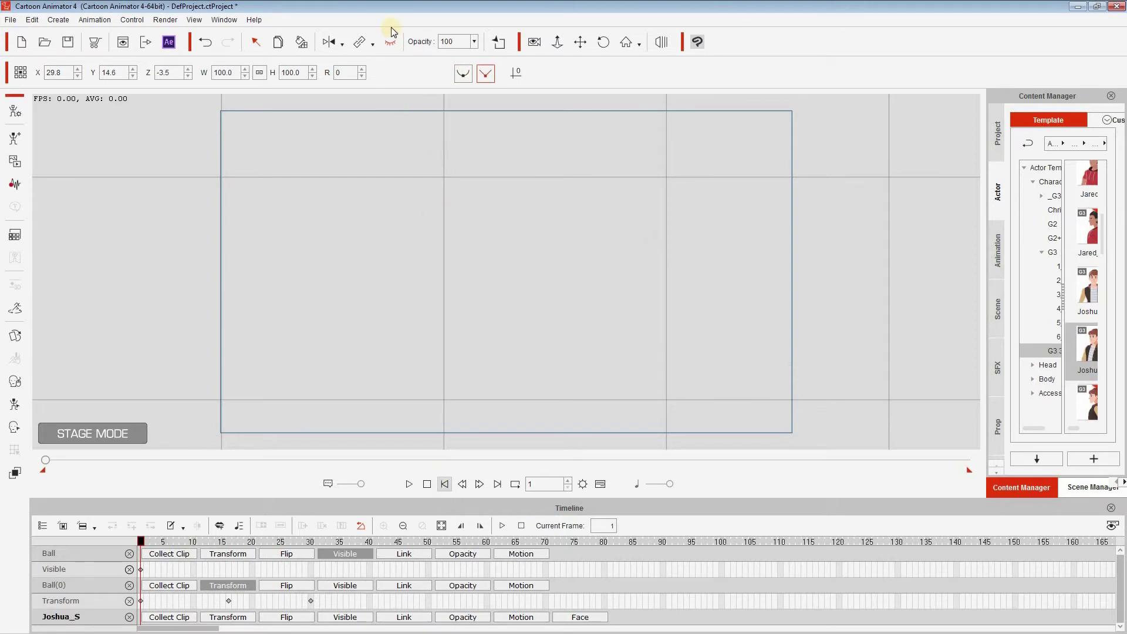
key("ctrl+h")
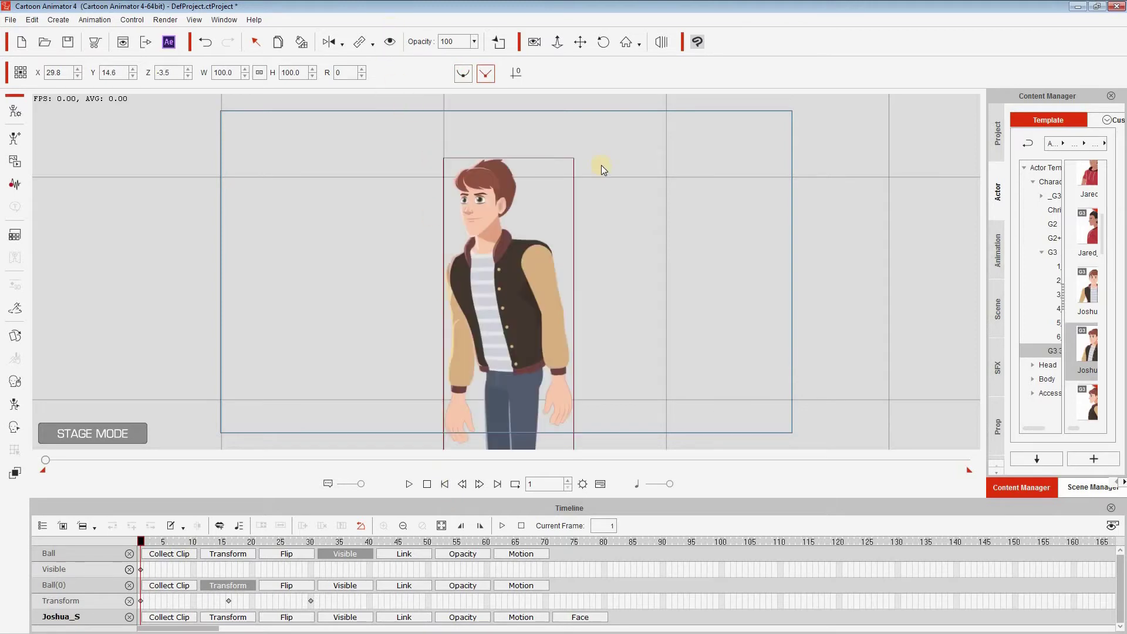
left_click(409, 484)
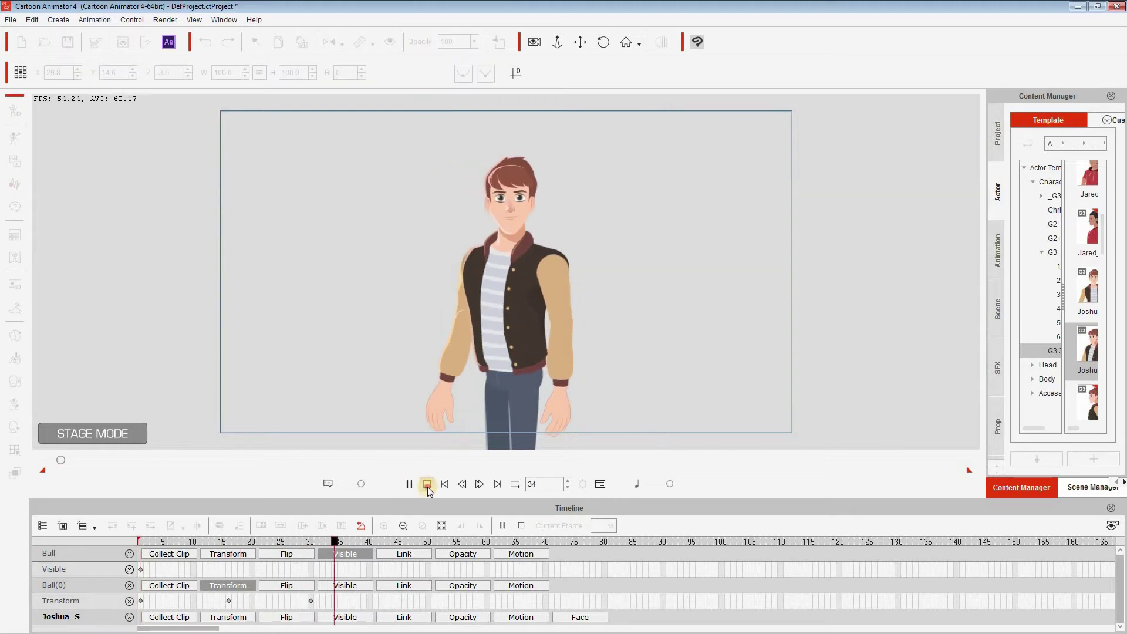
left_click(427, 484)
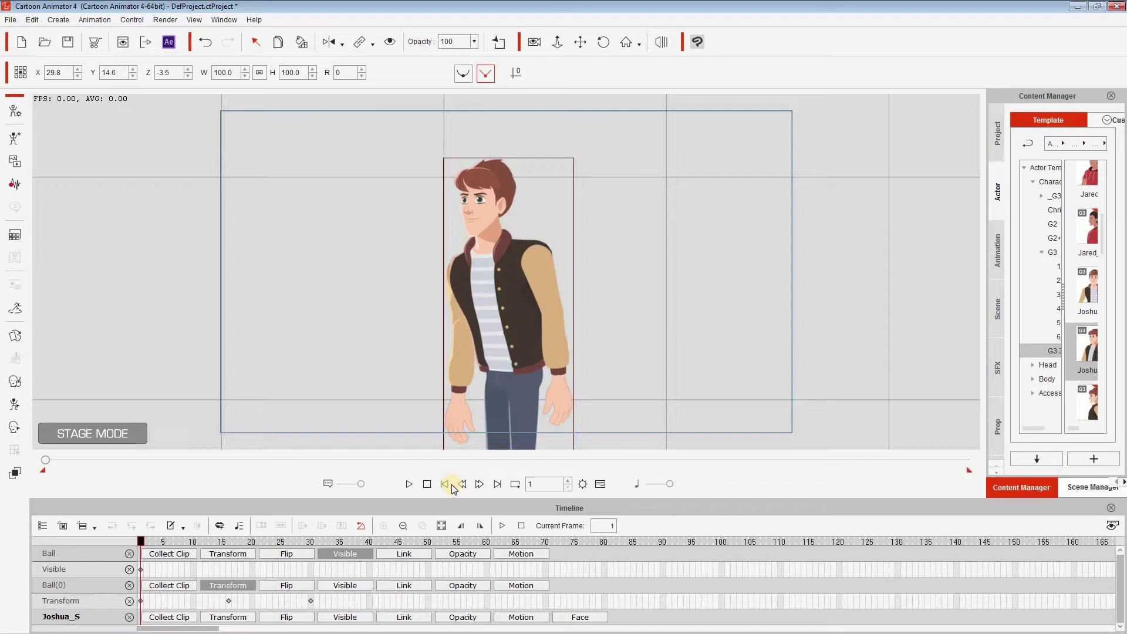
- Key Joshua's face at frame 8 with his head tilted down via the Head Rotation gizmo
left_click(450, 483)
left_click(597, 617)
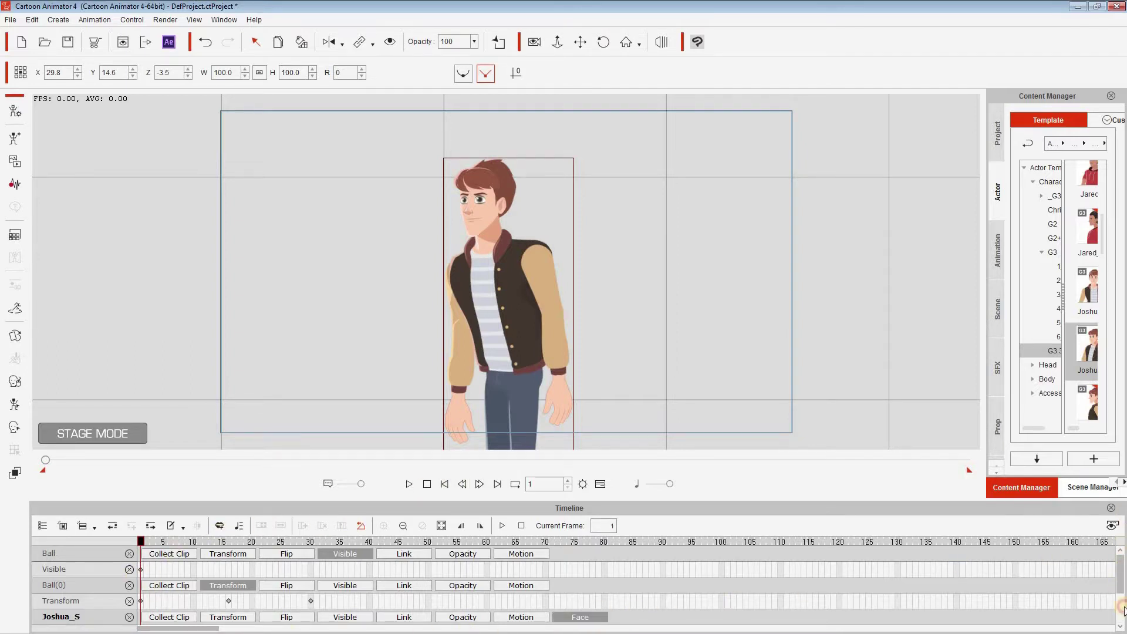
left_click(1121, 610)
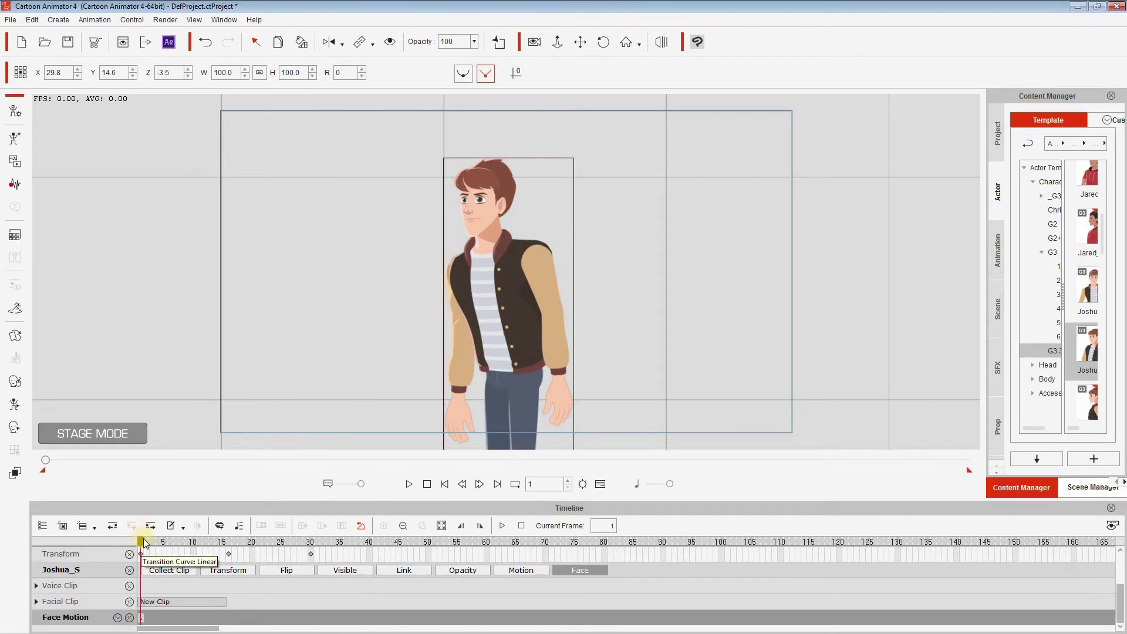
left_click_drag(143, 538, 181, 541)
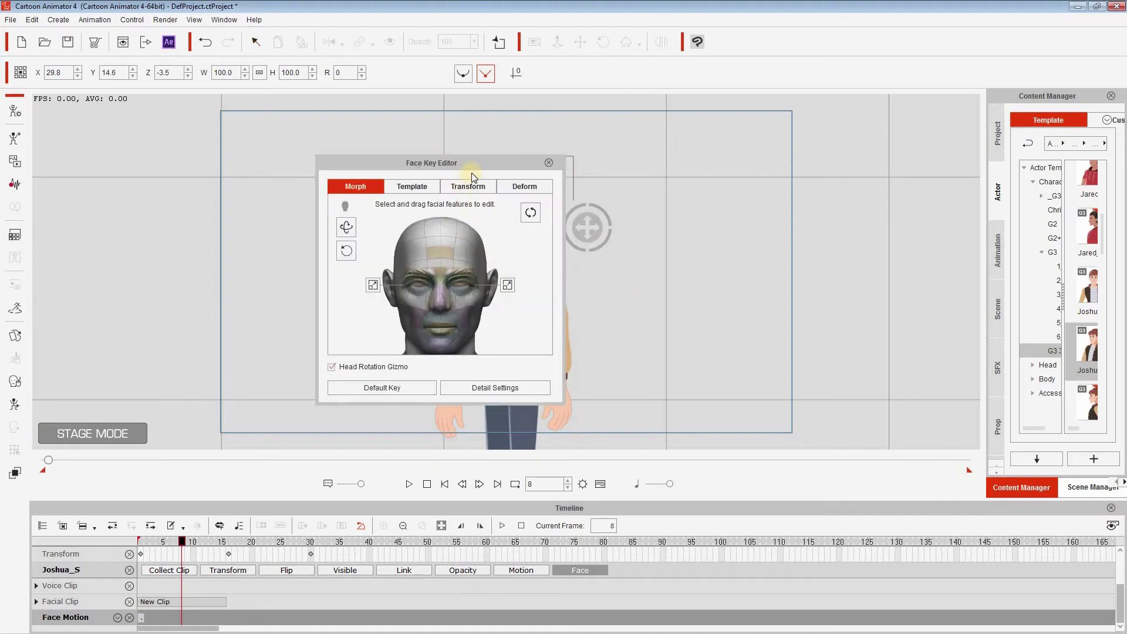
left_click_drag(858, 162, 891, 151)
left_click_drag(590, 221, 587, 378)
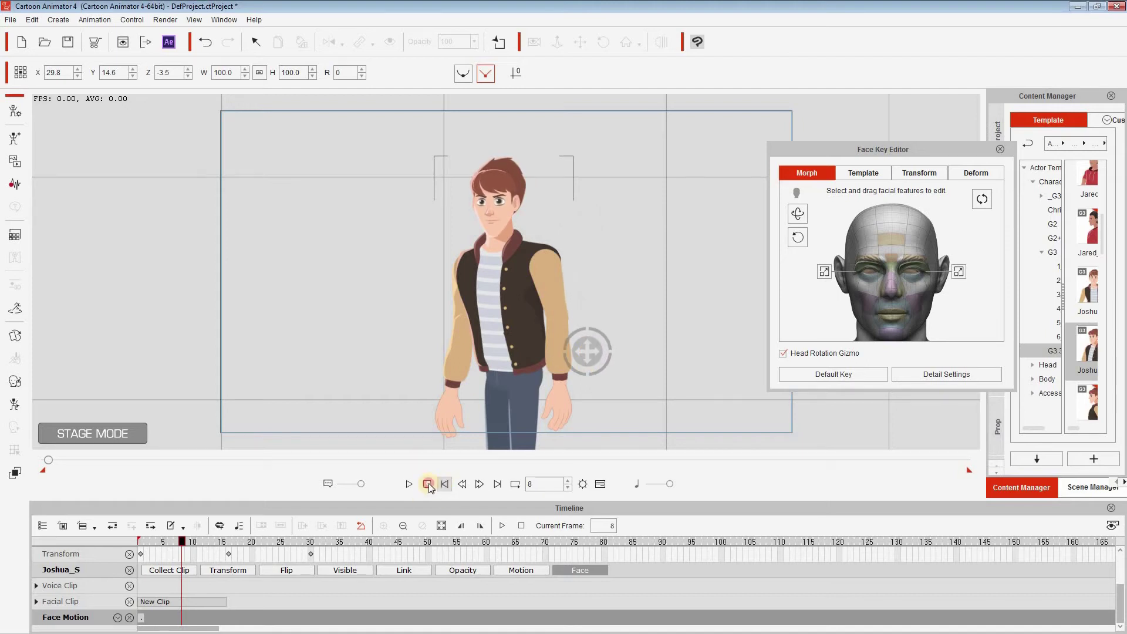
- Play the head tilt from frame 1 to check it
left_click(428, 484)
left_click(409, 484)
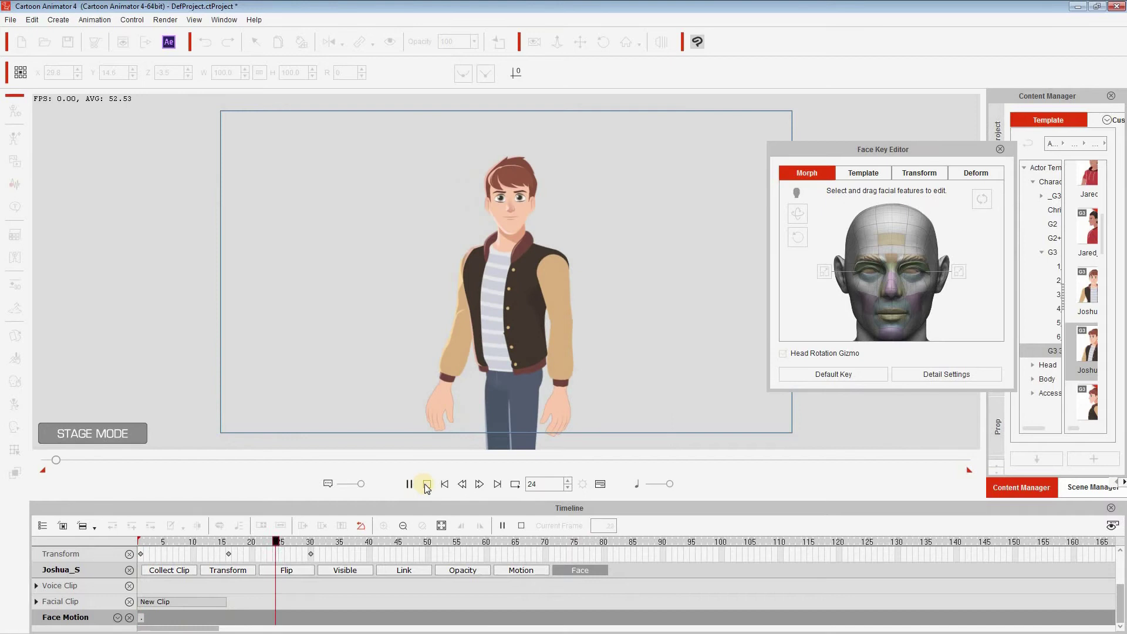
left_click(426, 485)
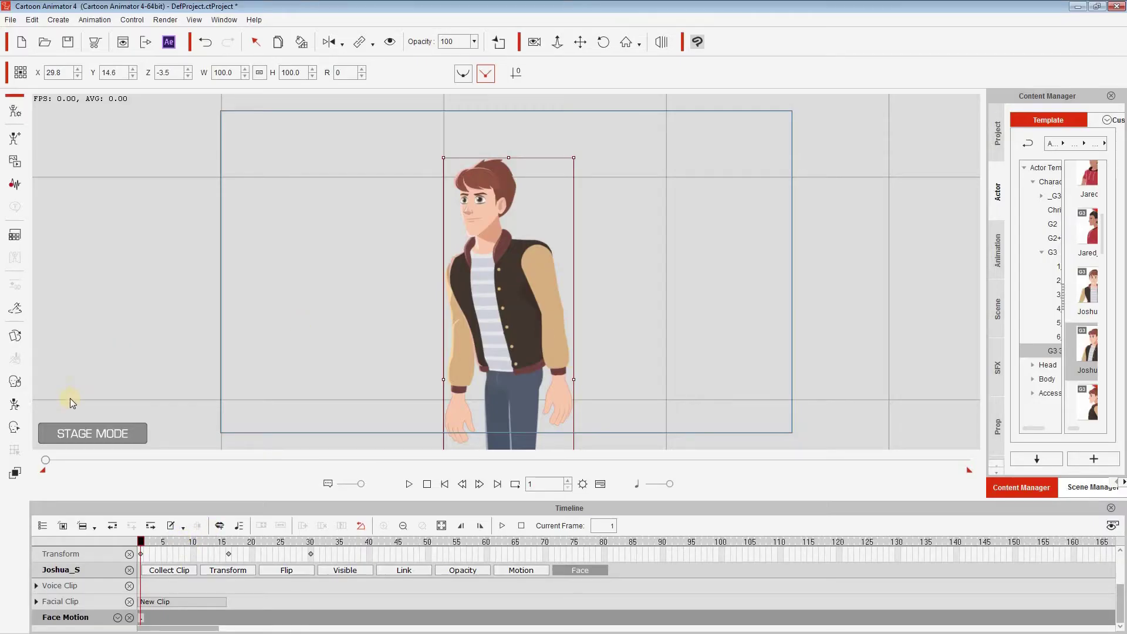
- Key Joshua's Torso bone at frame 8, shifted down and right
left_click(14, 404)
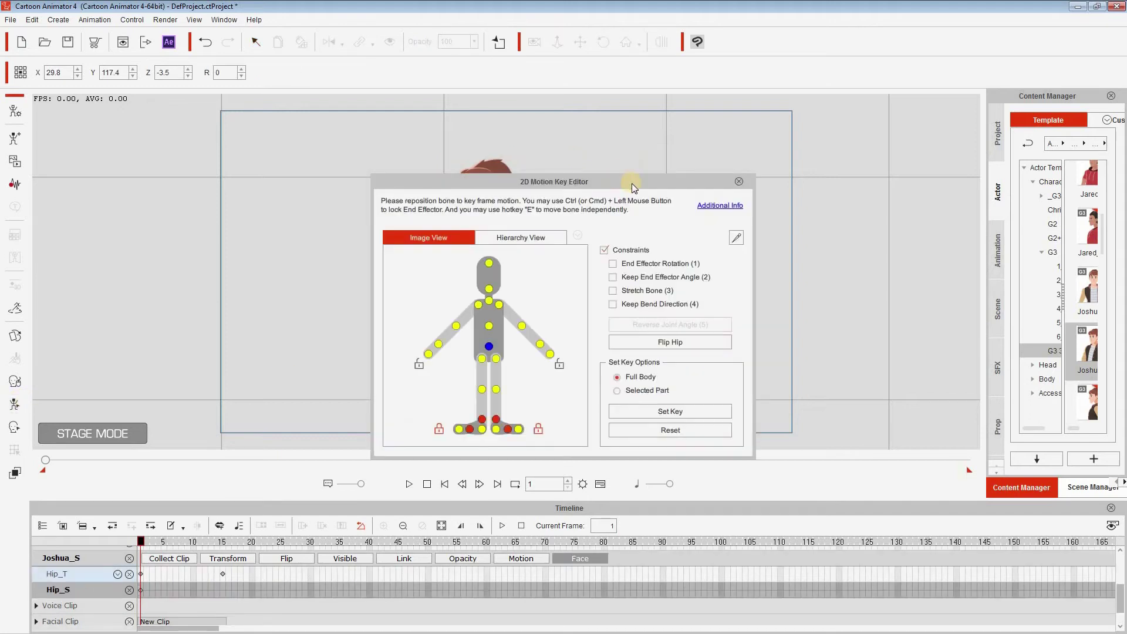
left_click_drag(632, 183, 973, 108)
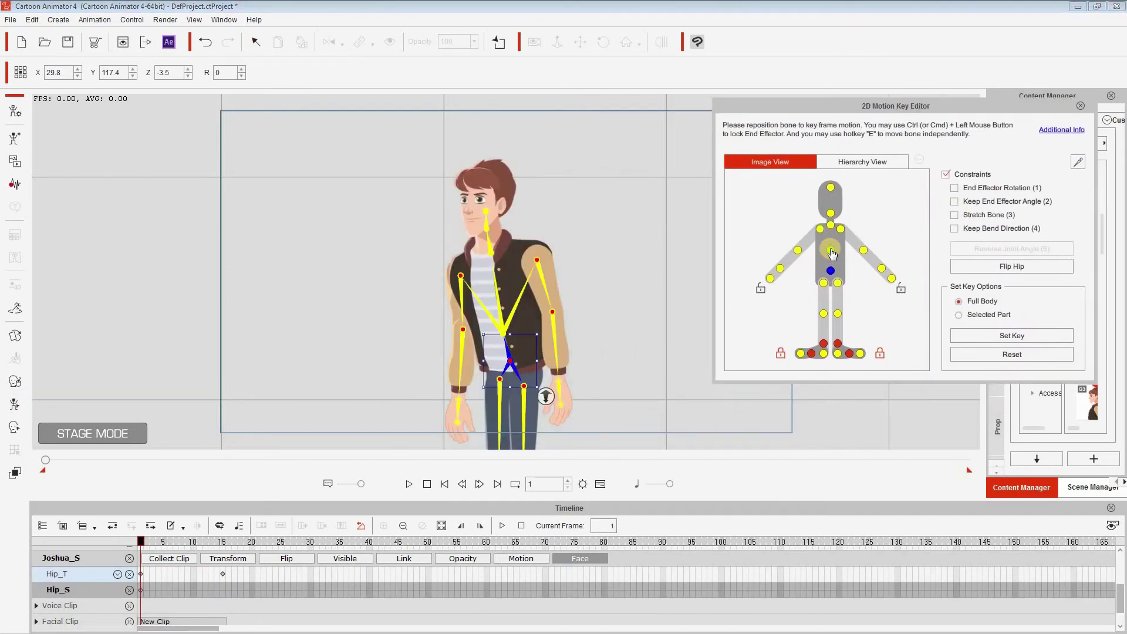
left_click(830, 251)
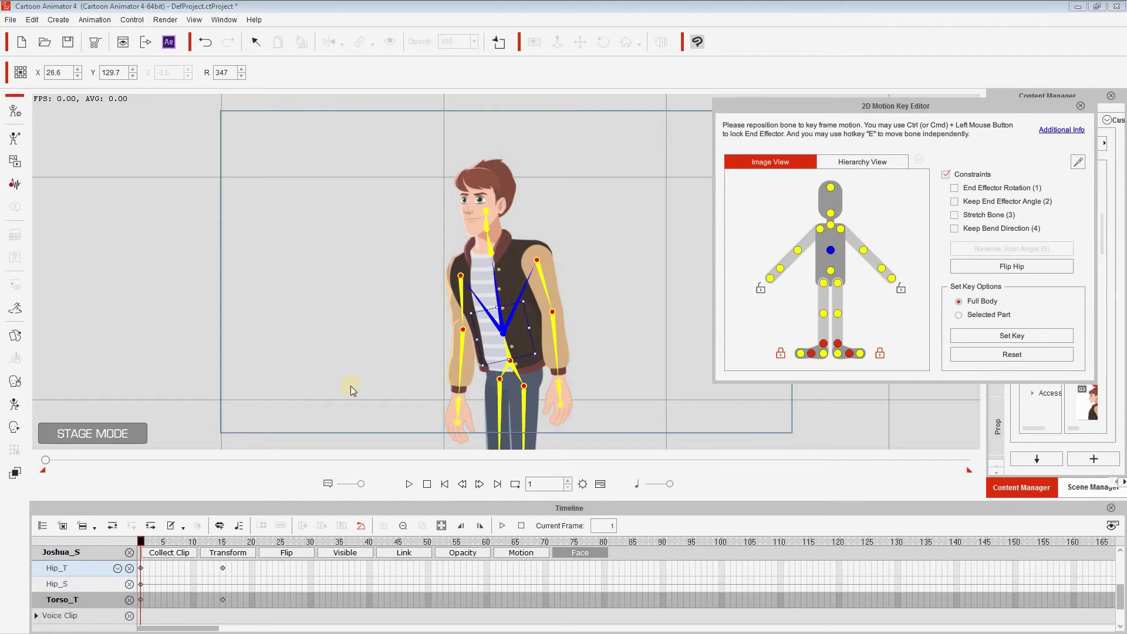
left_click(223, 542)
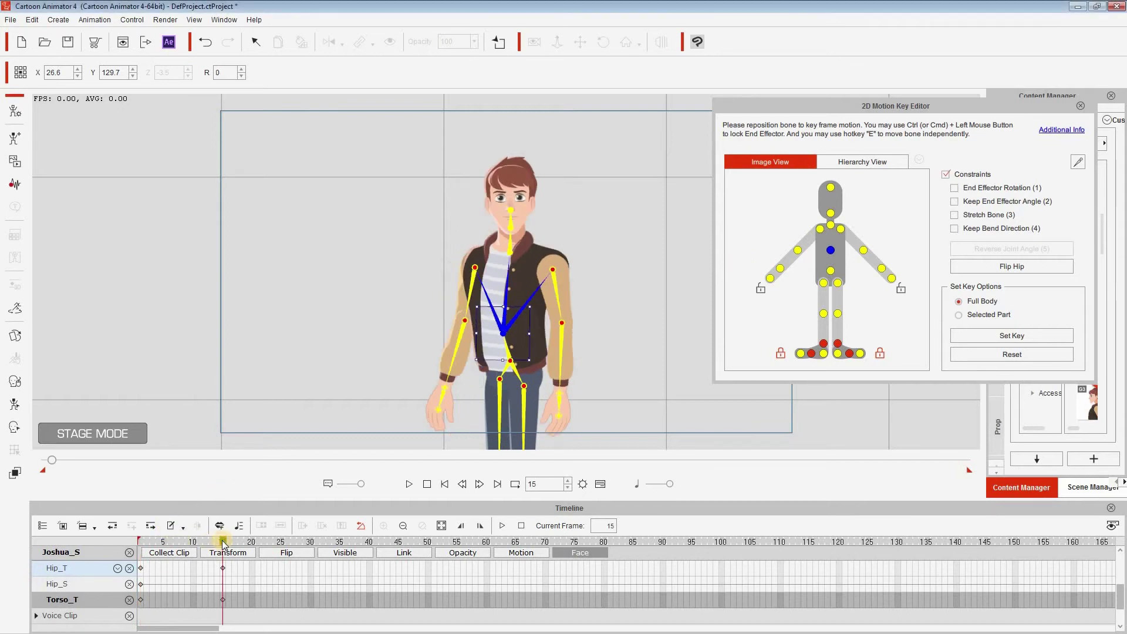
left_click(182, 542)
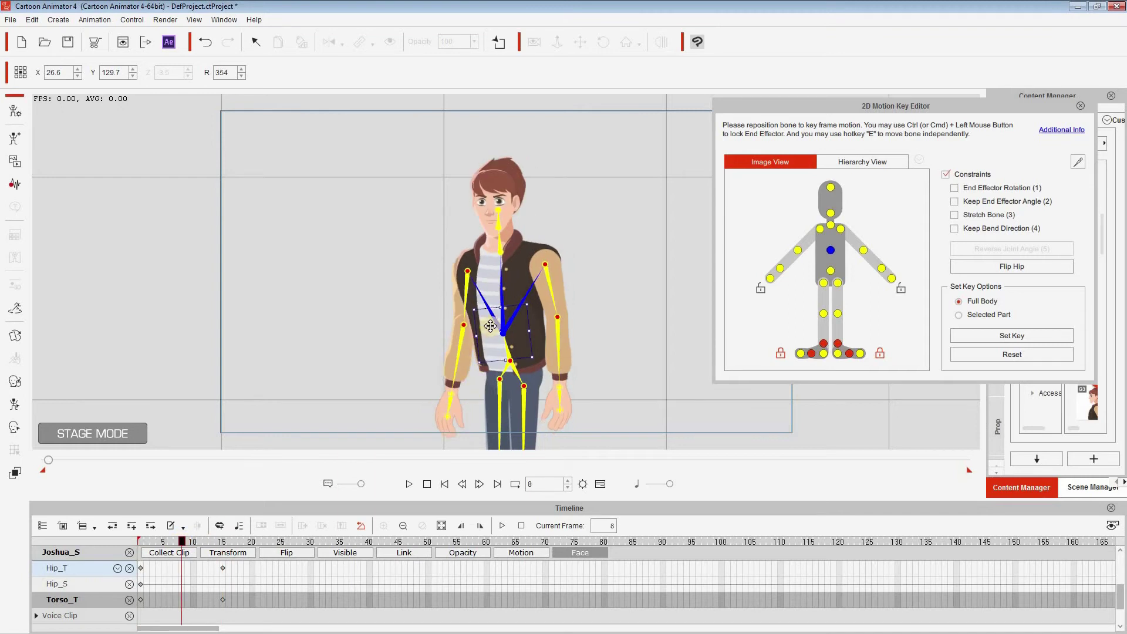
left_click_drag(489, 324, 491, 332)
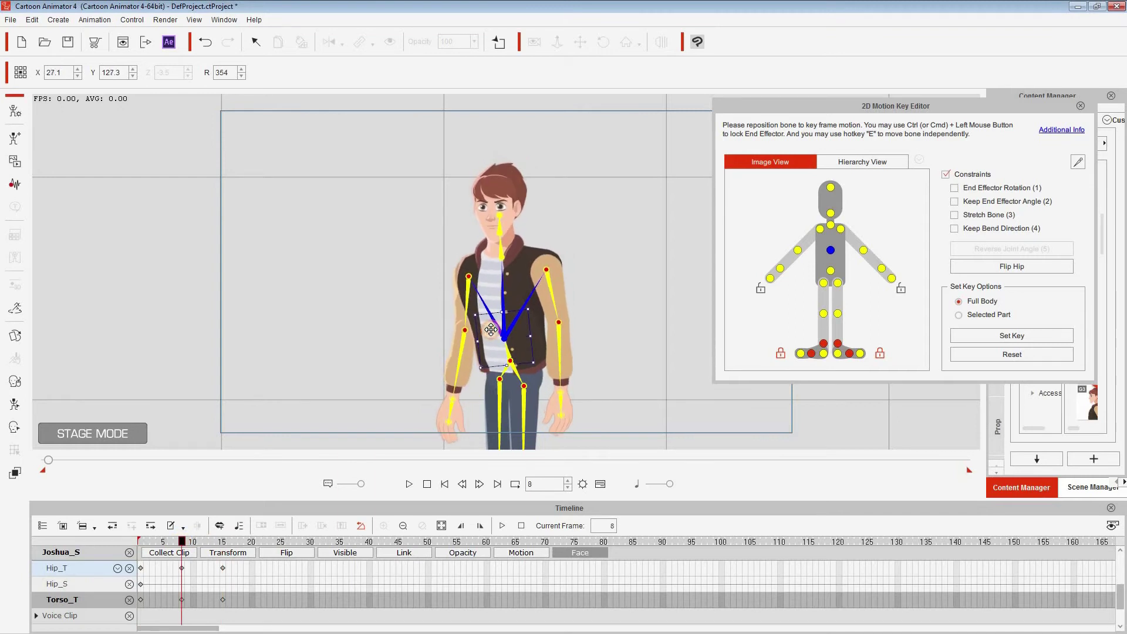
- Play the body sway from frame 1 to preview it
left_click(445, 484)
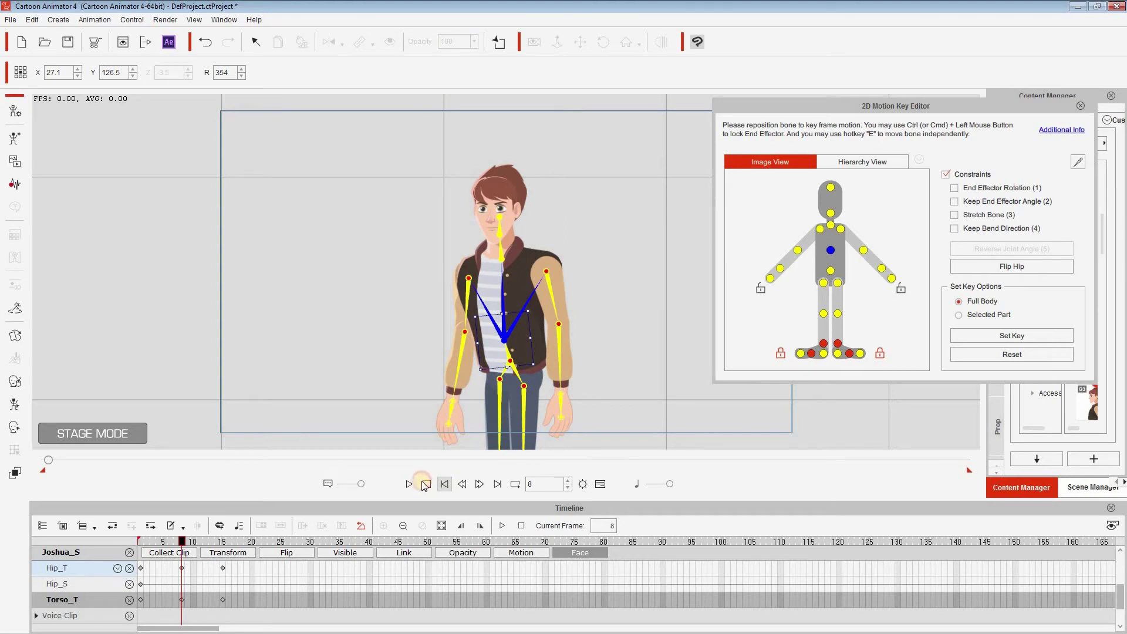
left_click(409, 485)
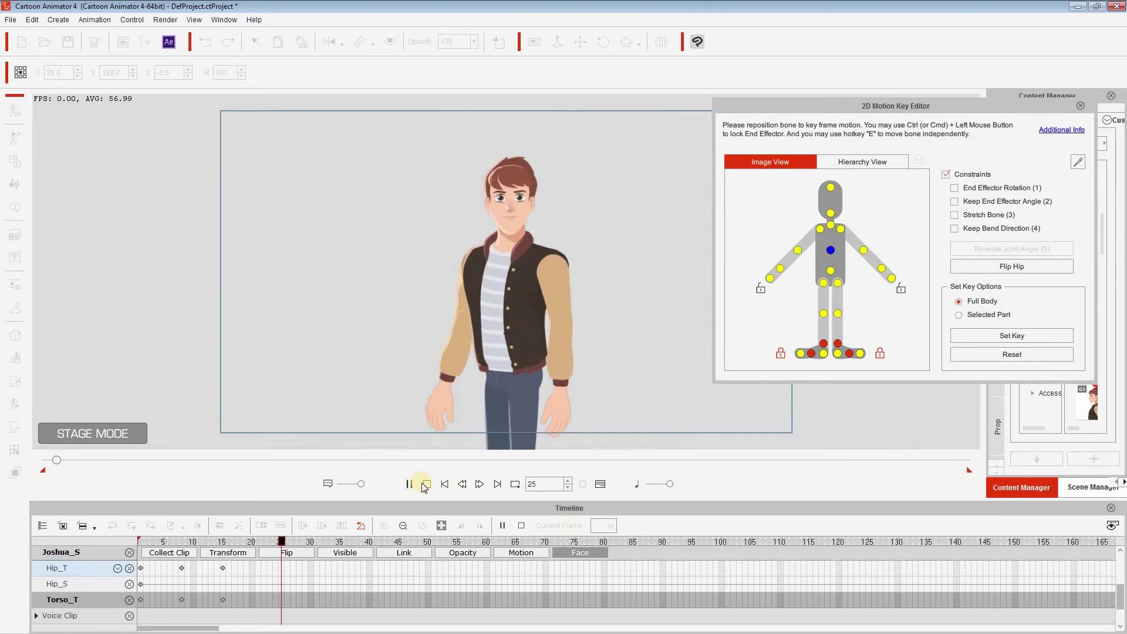
left_click(426, 484)
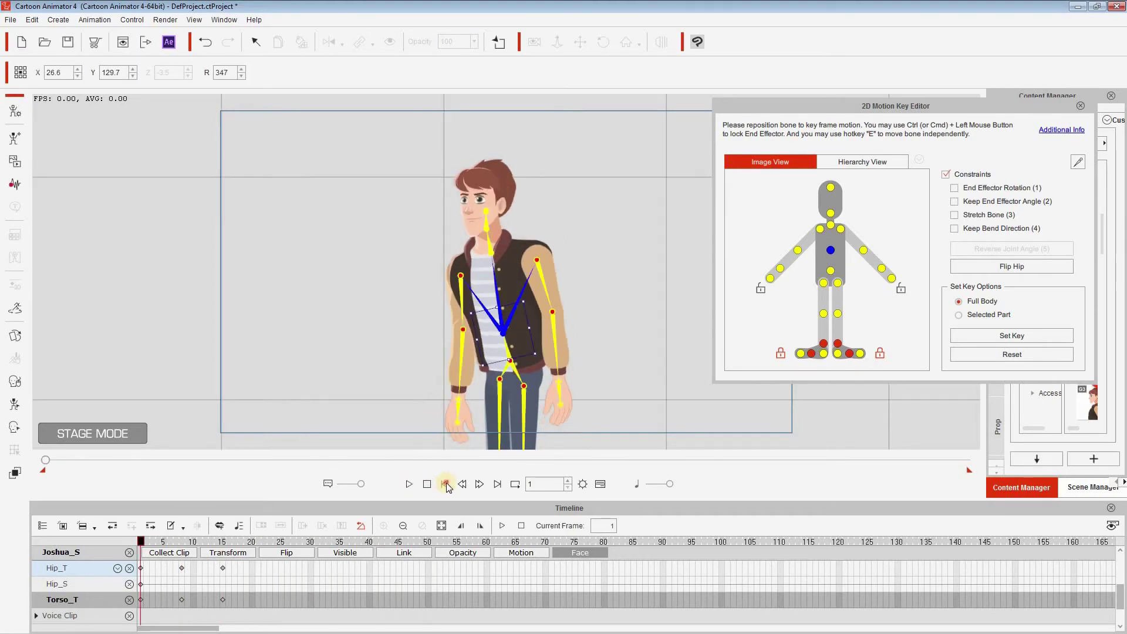
left_click(409, 484)
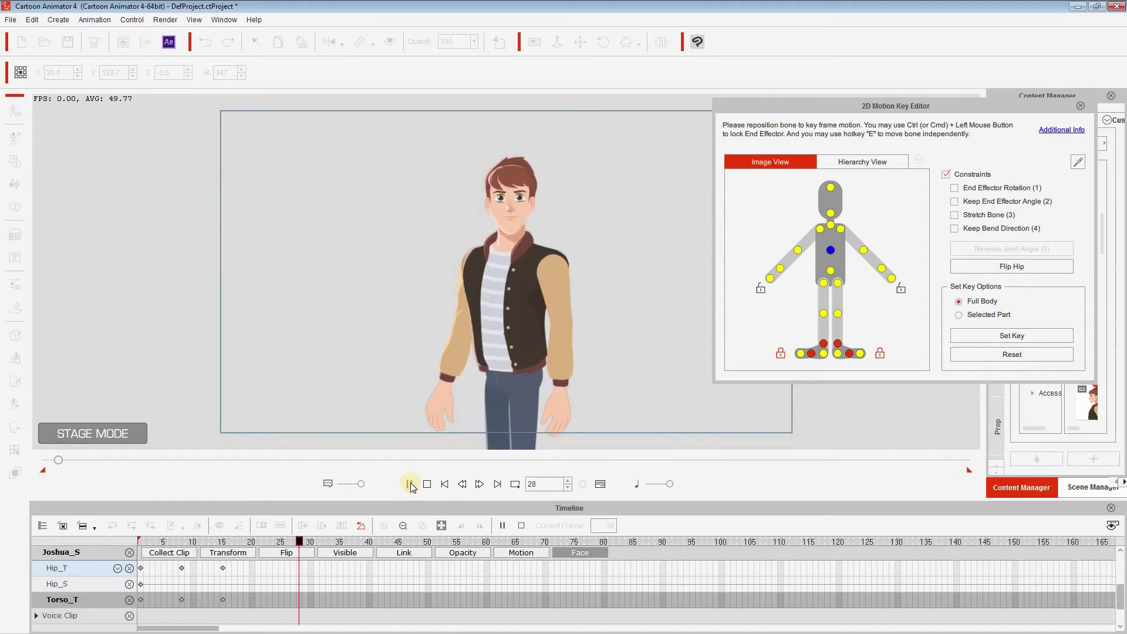